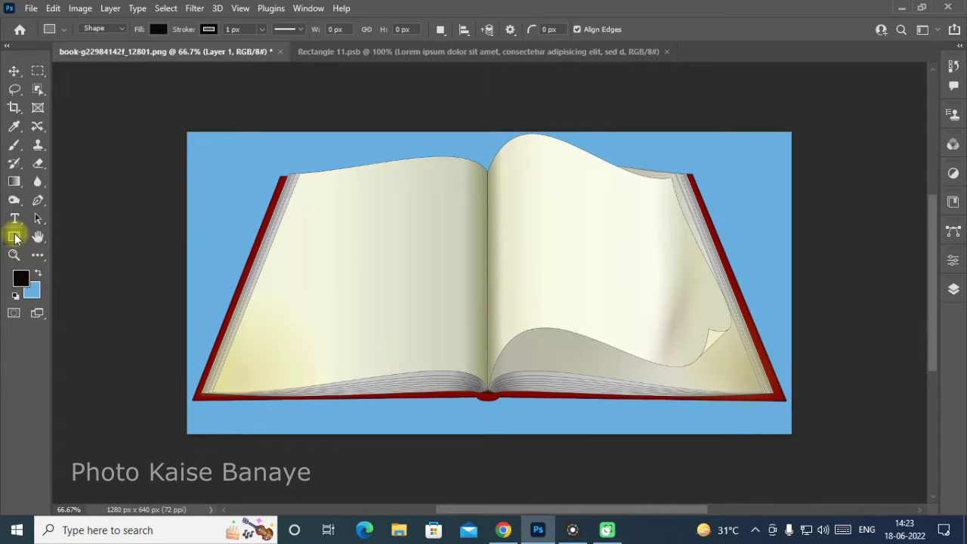
Step: Draw a tall rectangle over the book's left page with the Rectangle Tool
right_click(16, 237)
left_click(62, 239)
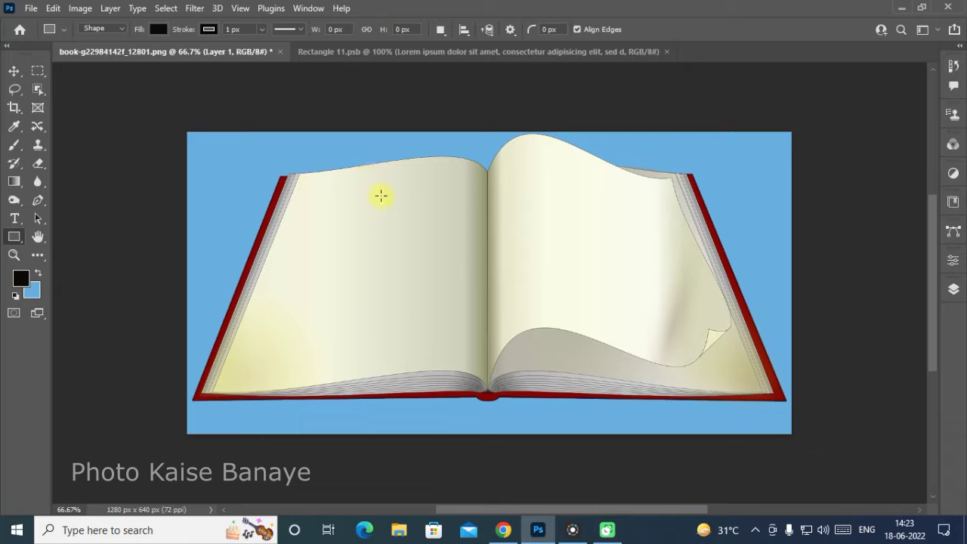
left_click_drag(322, 148, 499, 398)
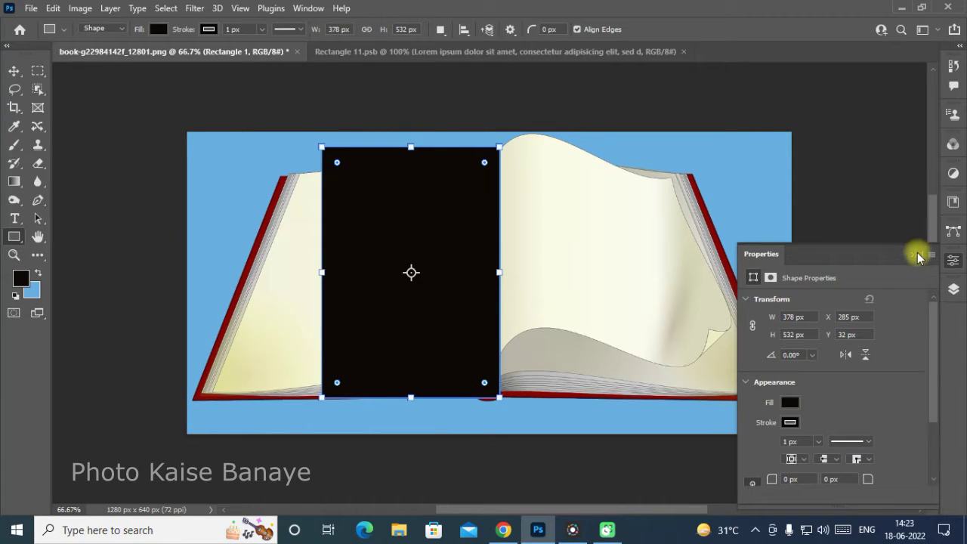
left_click(919, 257)
left_click(954, 288)
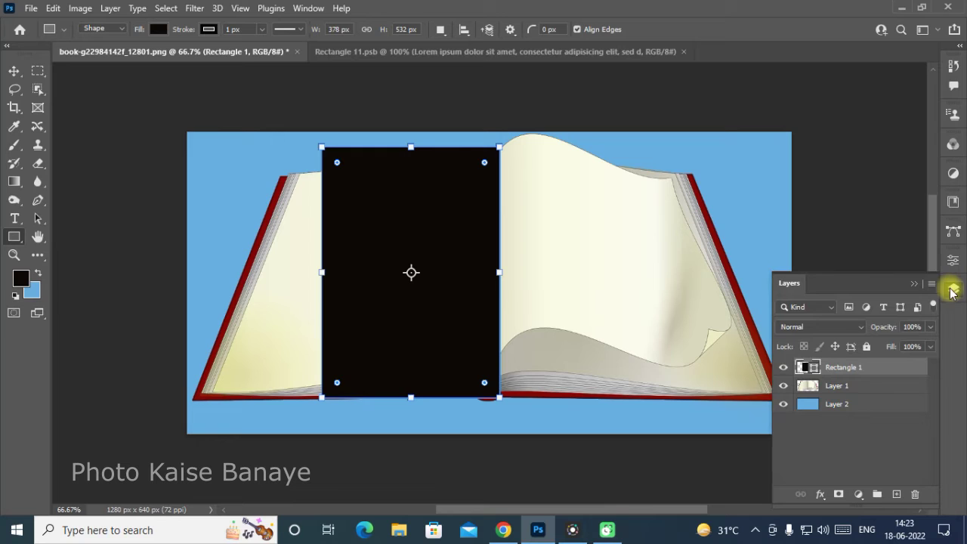
Step: Set the rectangle's fill colour to near-white #fcfcfc
double_click(803, 368)
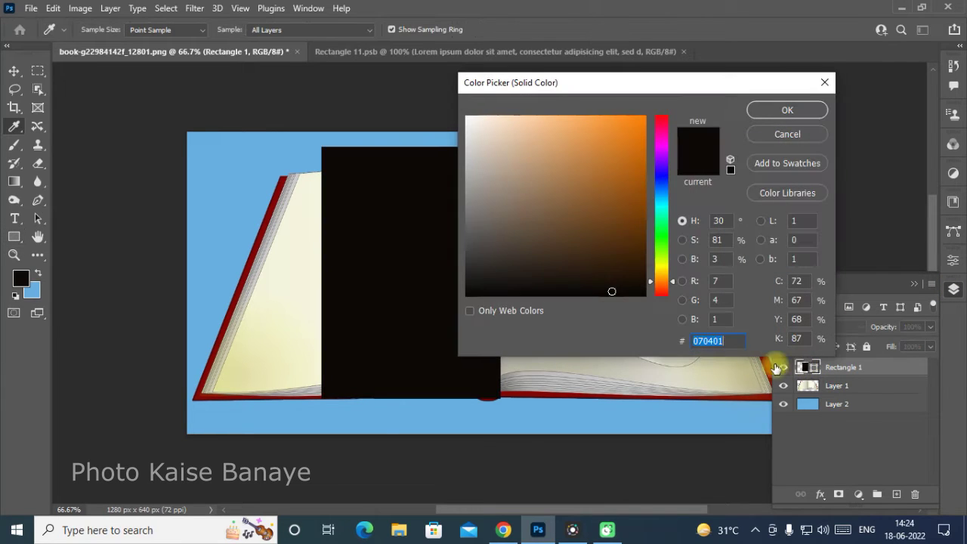
left_click(467, 118)
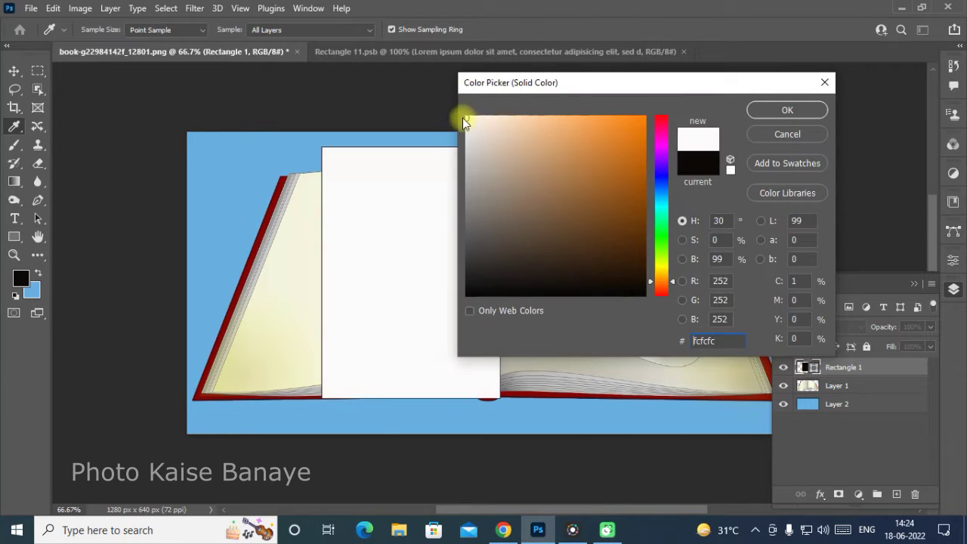
left_click(786, 111)
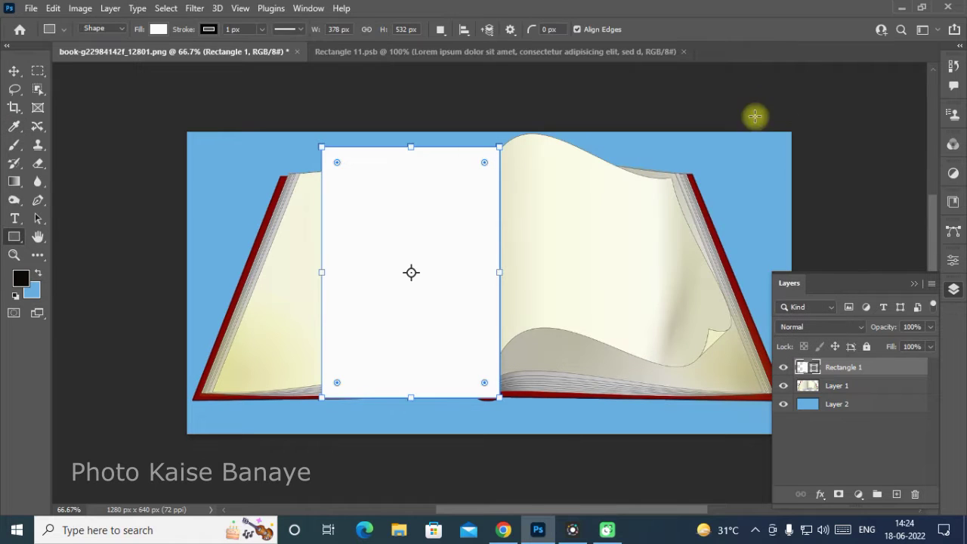
Step: Convert the Rectangle 1 layer into a smart object
right_click(839, 371)
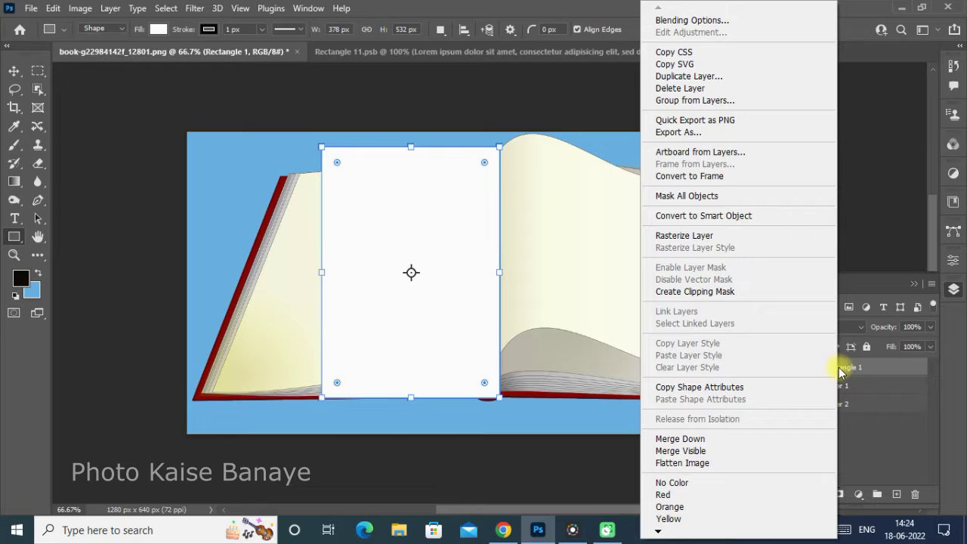
left_click(717, 219)
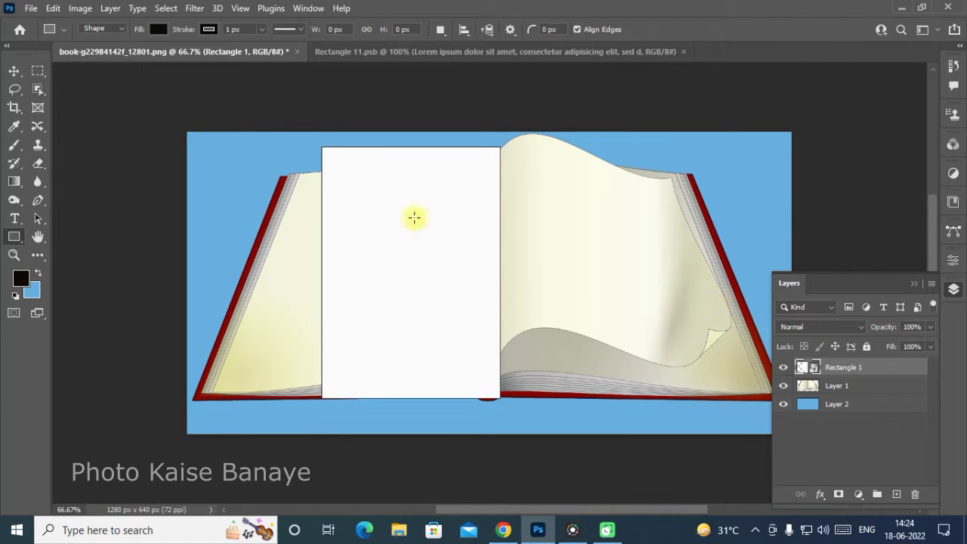
left_click(14, 71)
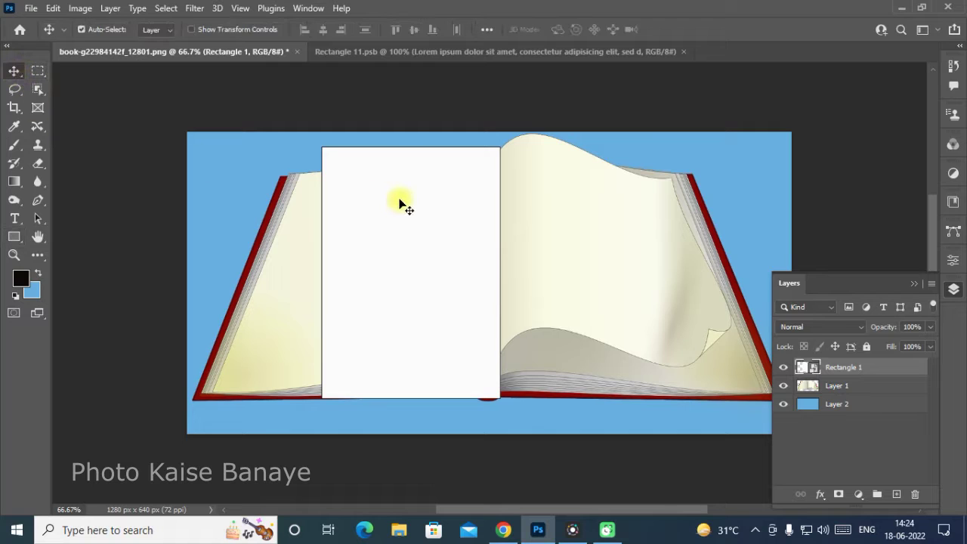
key("ctrl+t")
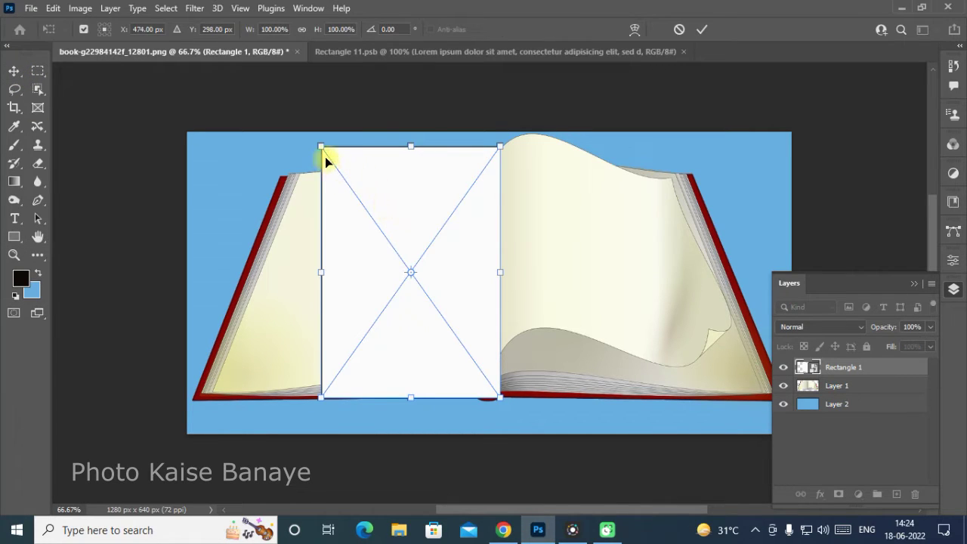
Step: Drag the rectangle's four corners onto the left page's corners
left_click_drag(325, 156, 301, 175)
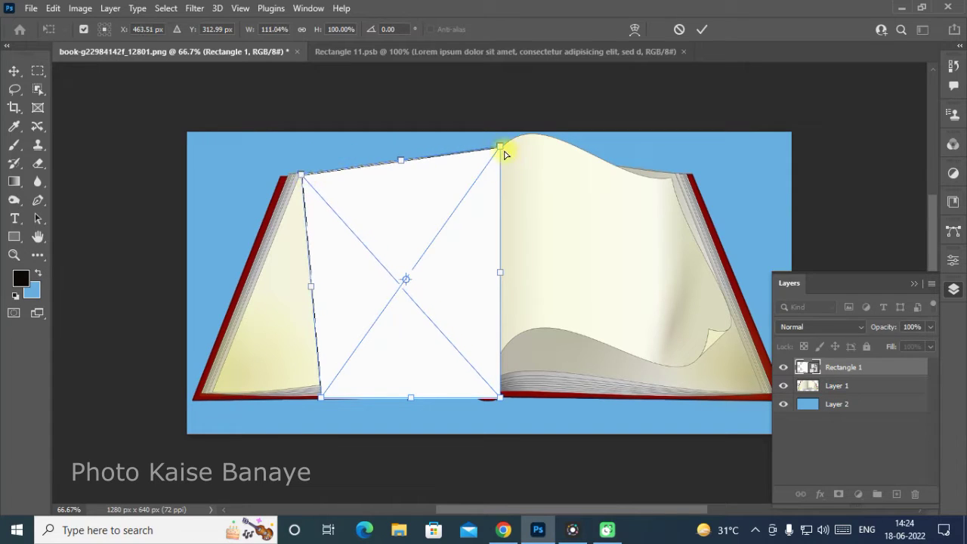
left_click_drag(500, 149, 479, 179)
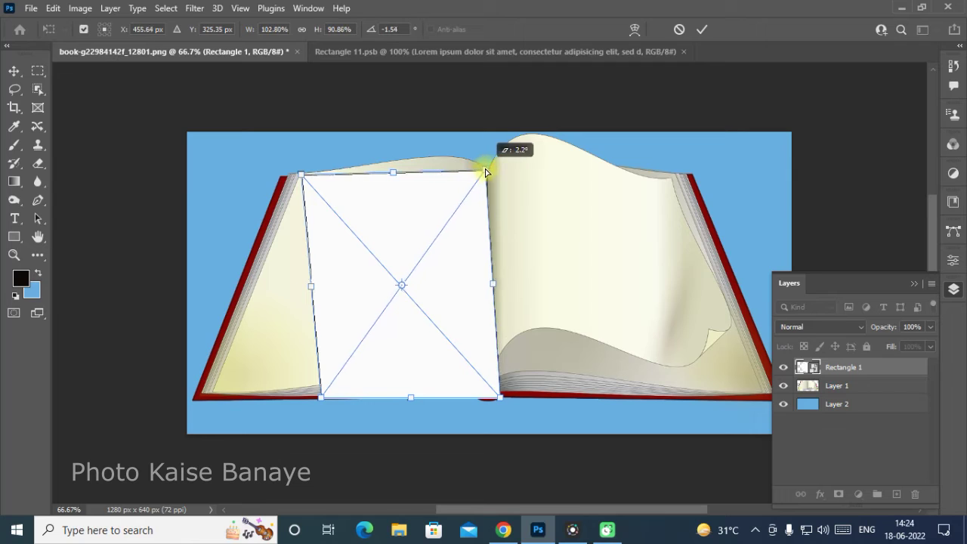
left_click_drag(321, 399, 213, 392)
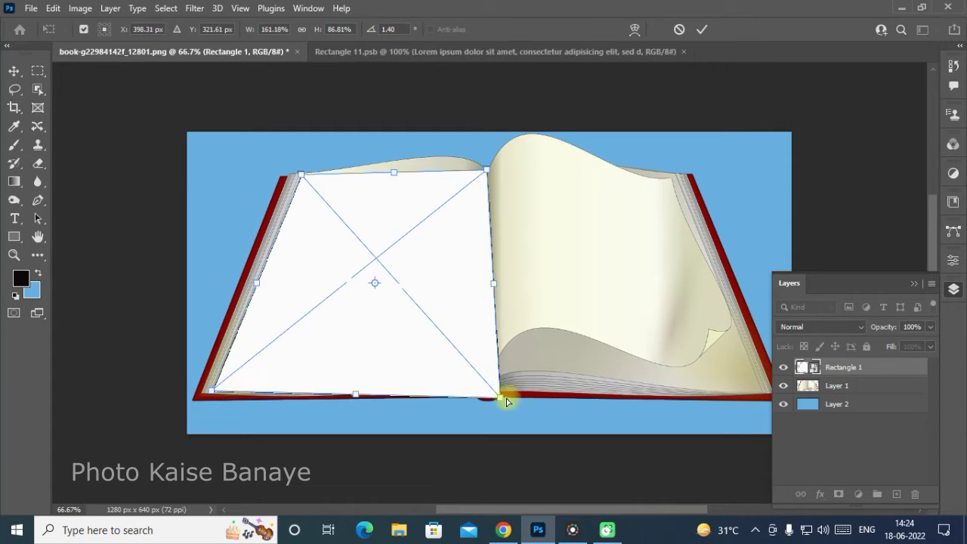
mouse_move(499, 395)
left_mouse_down()
mouse_move(467, 390)
mouse_move(487, 385)
left_mouse_up()
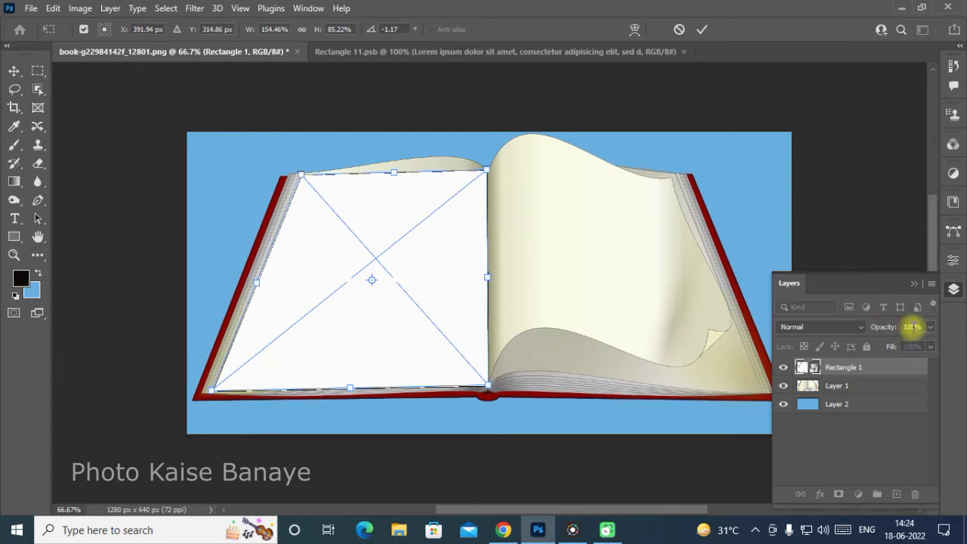
Step: Lower Rectangle 1's opacity to 49% and fine-tune its corners against the page outline
left_click(931, 327)
left_click_drag(929, 342, 899, 346)
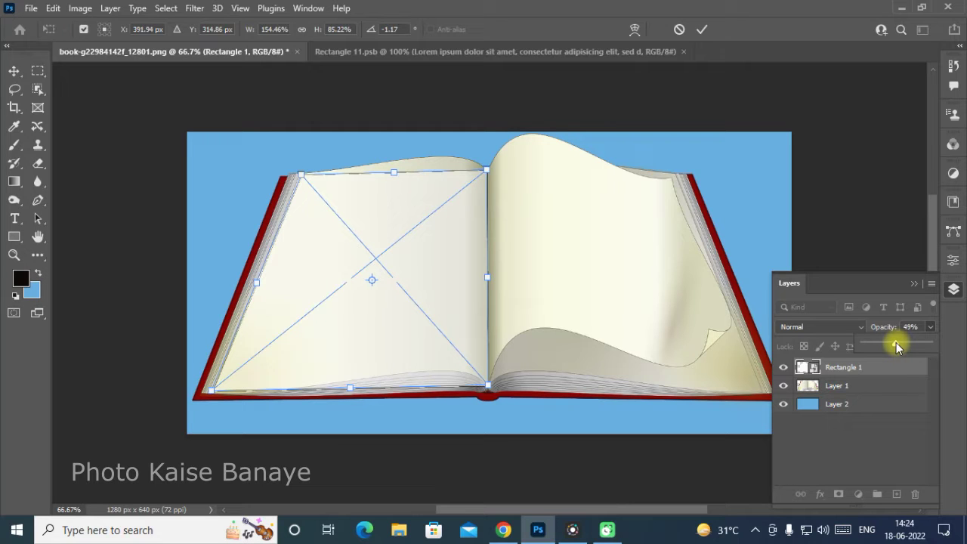
key("ctrl+equal")
key("ctrl+equal")
key("ctrl+minus")
key("ctrl+minus")
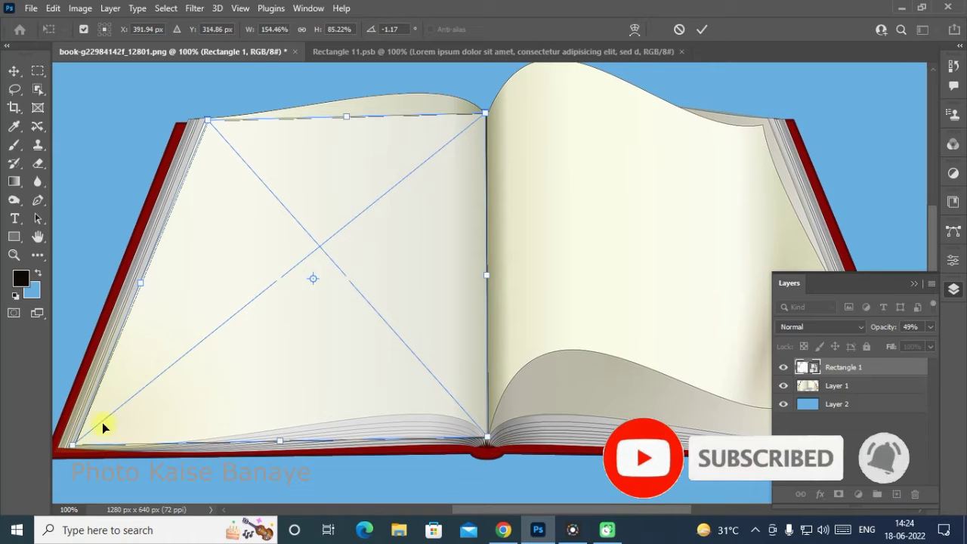
mouse_move(73, 444)
left_mouse_down()
mouse_move(83, 449)
mouse_move(74, 449)
left_mouse_up()
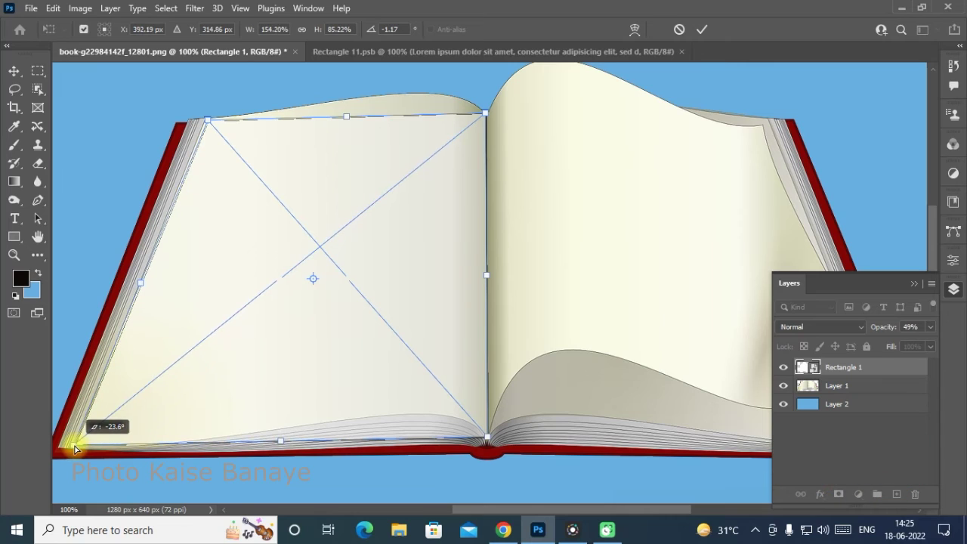
left_click_drag(74, 449, 73, 445)
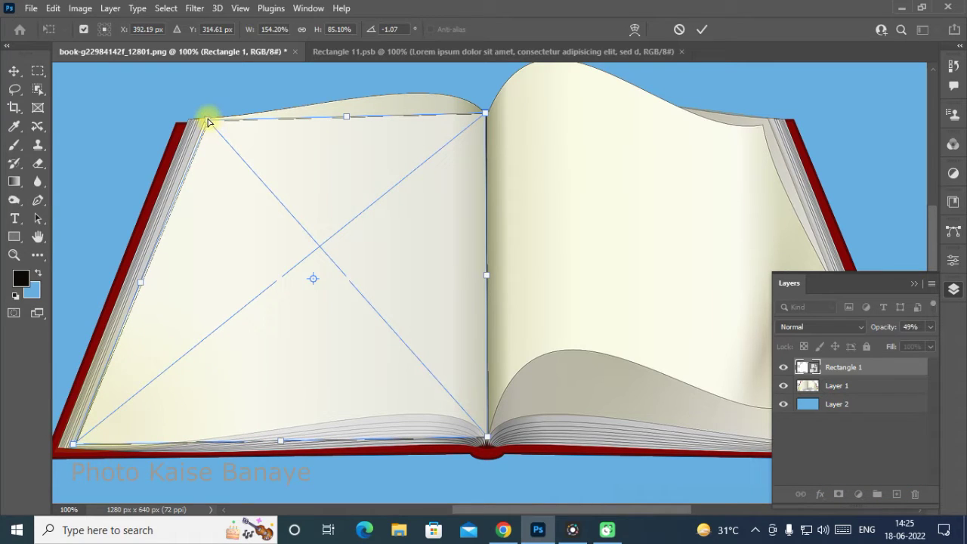
left_click_drag(206, 120, 205, 117)
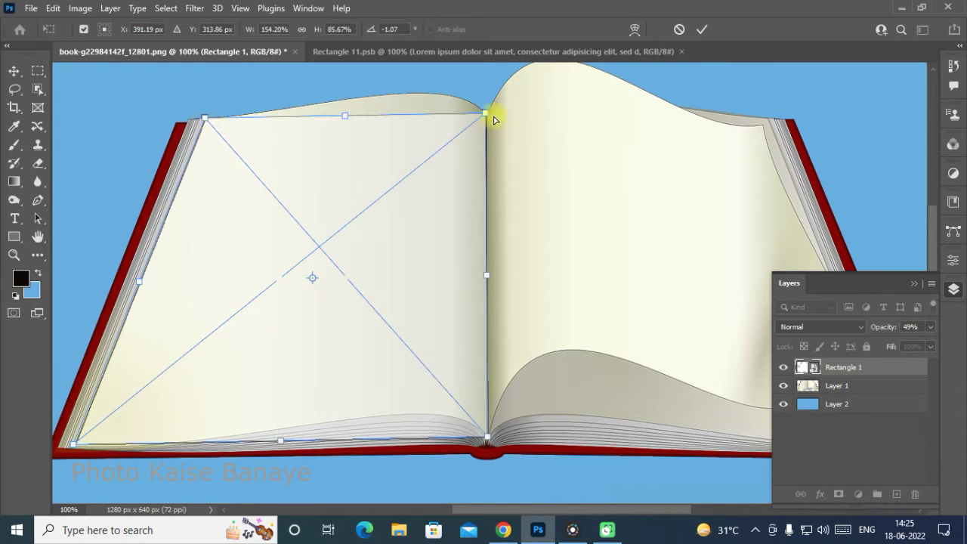
right_click(340, 179)
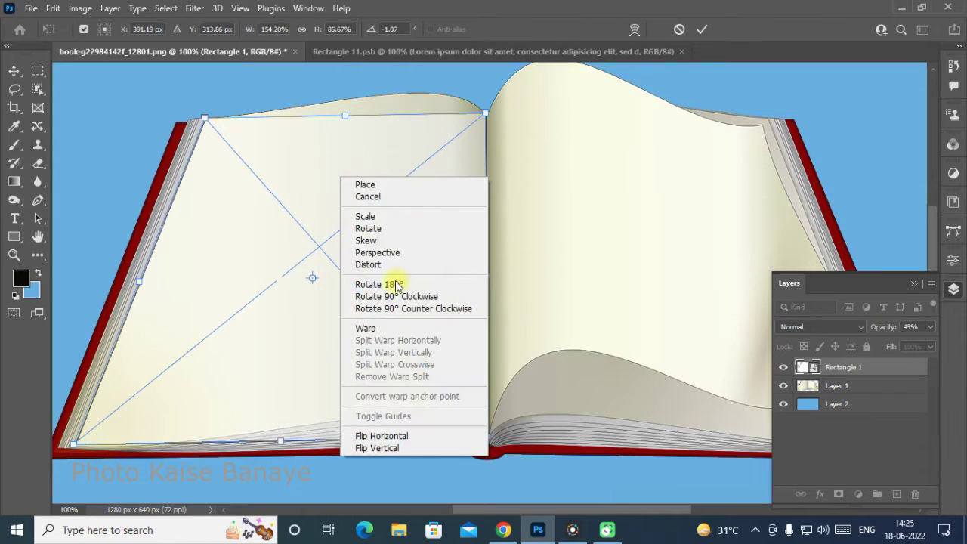
Step: Warp the rectangle's top and bottom edges to follow the left page's curves, then commit
left_click(371, 330)
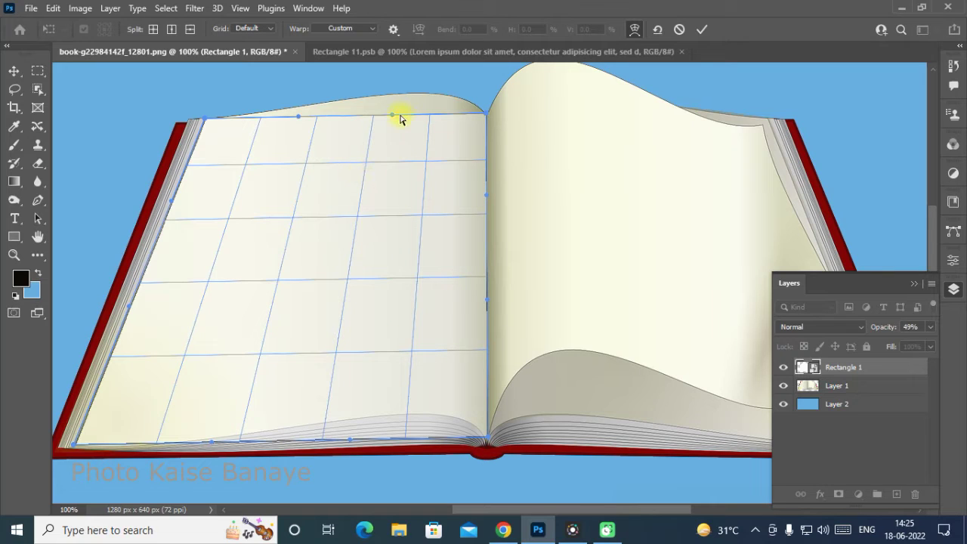
mouse_move(393, 119)
left_mouse_down()
mouse_move(401, 91)
mouse_move(435, 71)
left_mouse_up()
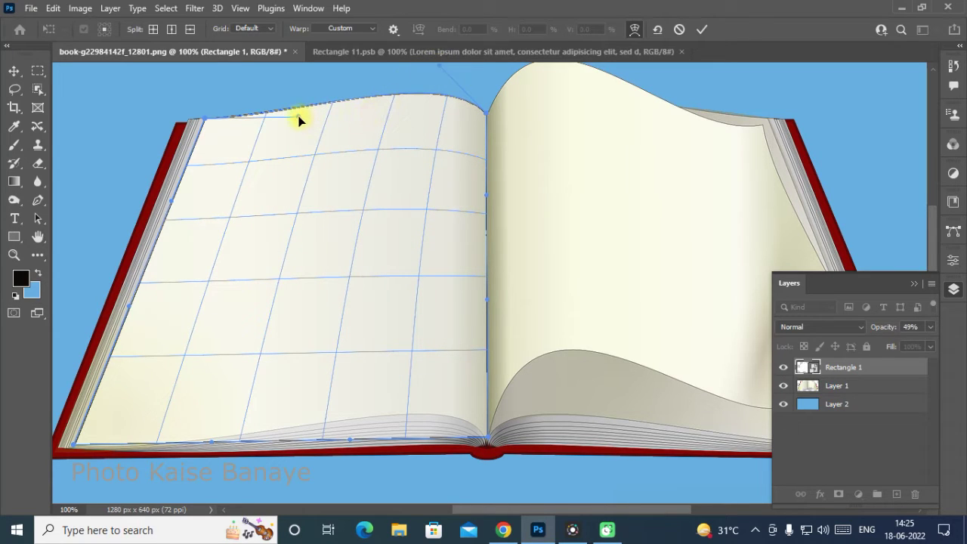
left_click_drag(297, 118, 290, 116)
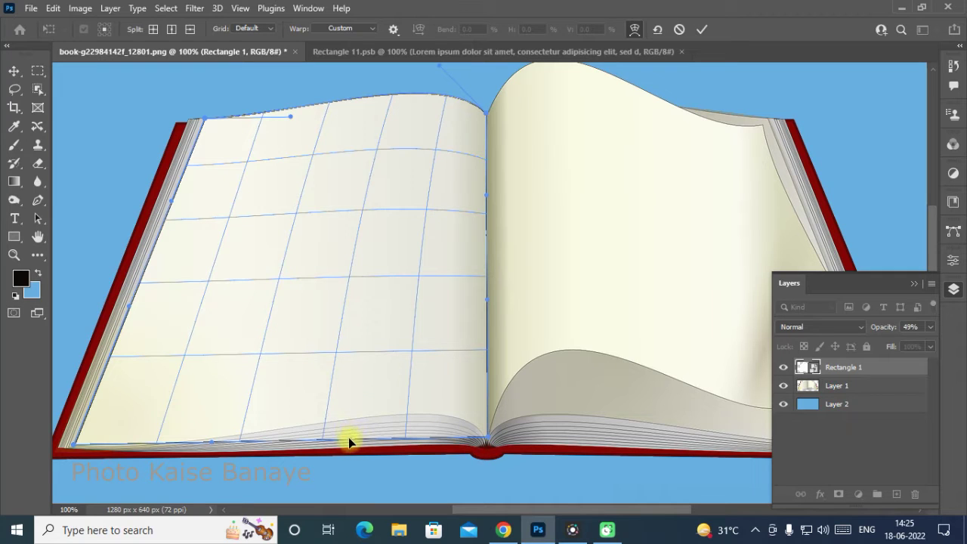
mouse_move(349, 442)
left_mouse_down()
mouse_move(389, 394)
mouse_move(441, 375)
left_mouse_up()
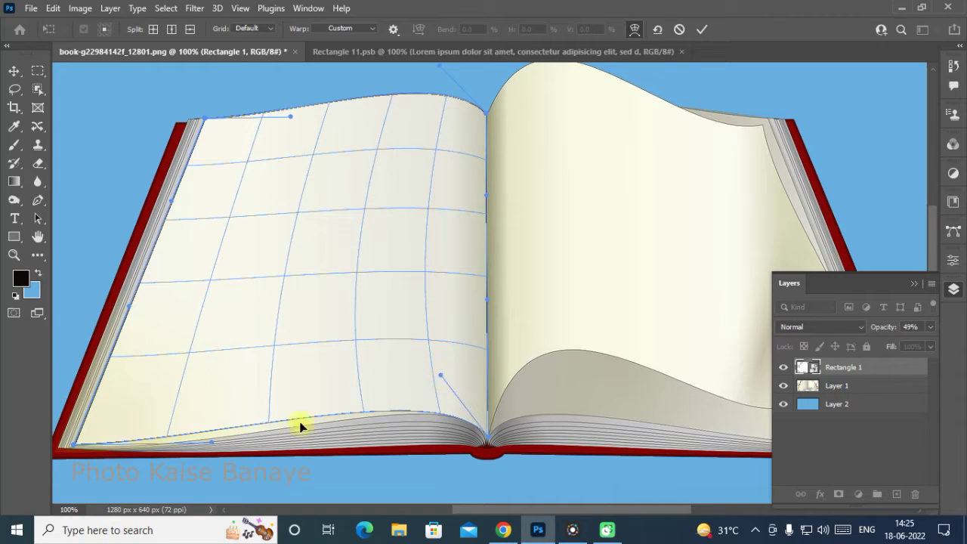
left_click_drag(211, 442, 205, 458)
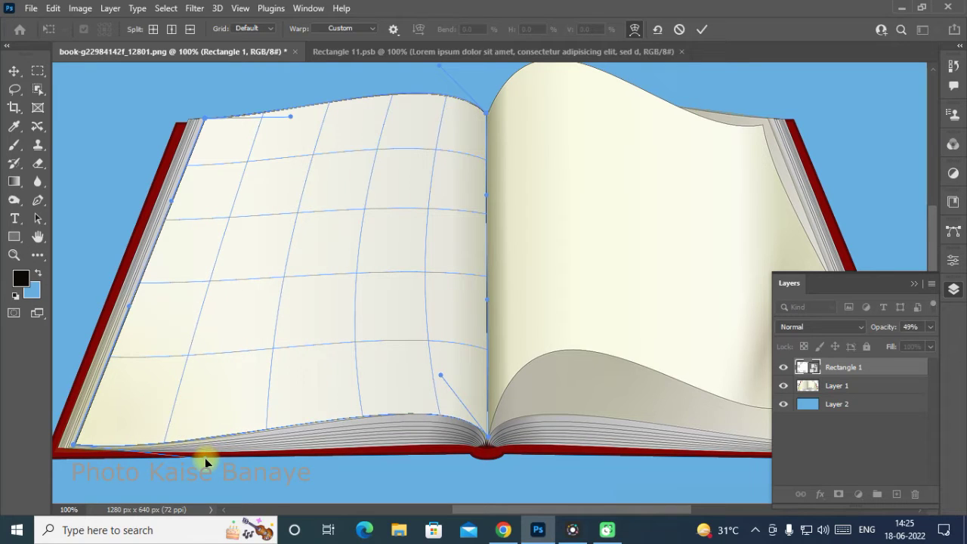
left_click(703, 29)
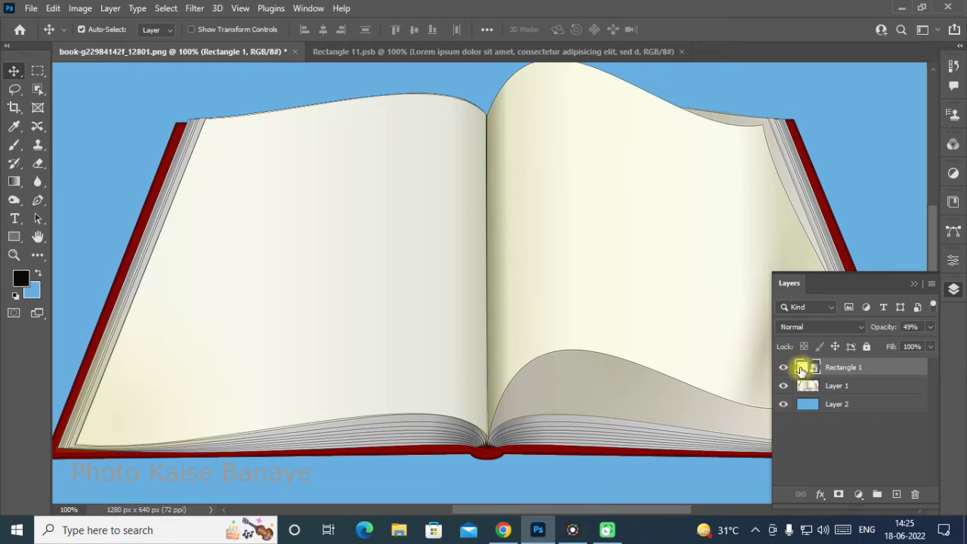
Step: Open Rectangle 1's smart object contents as Rectangle 12.psb and select the Horizontal Type Tool
double_click(802, 369)
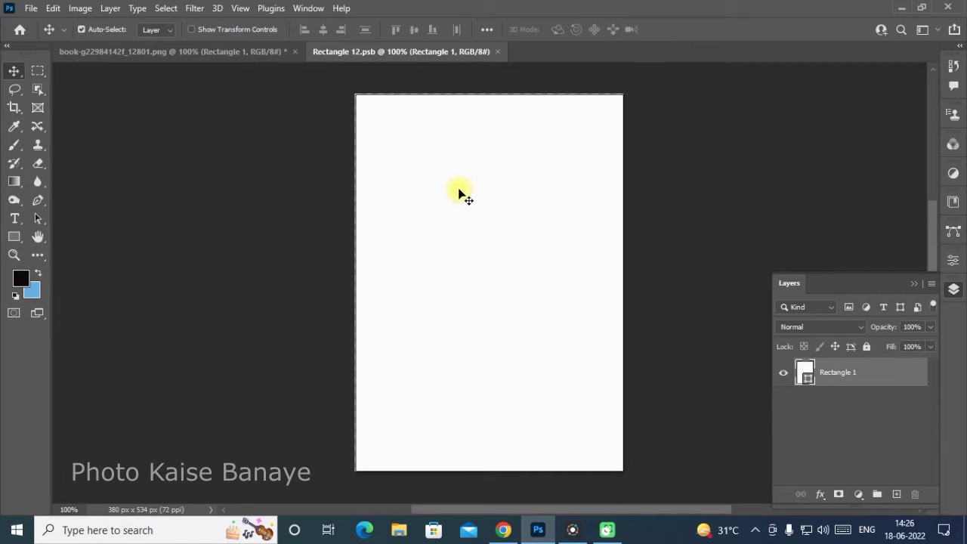
left_click(13, 219)
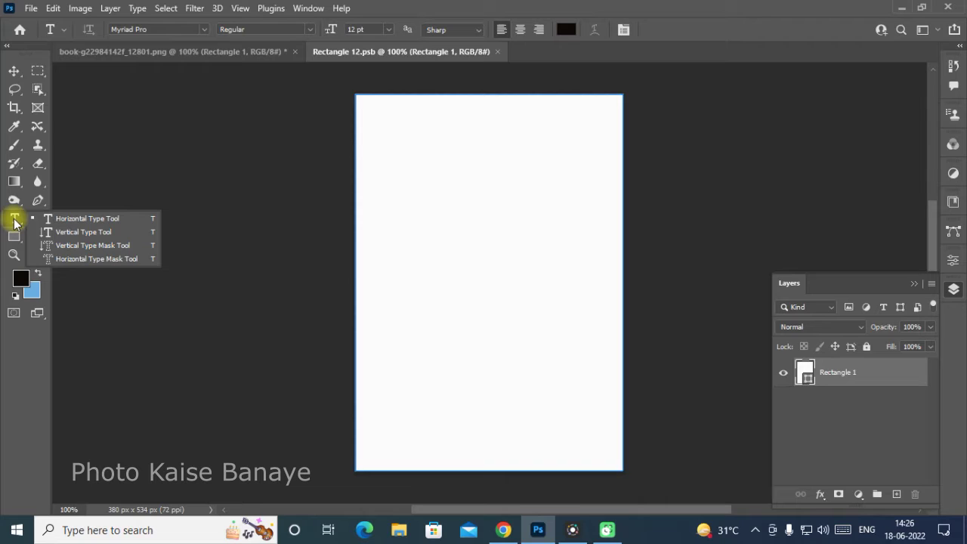
left_click(14, 219)
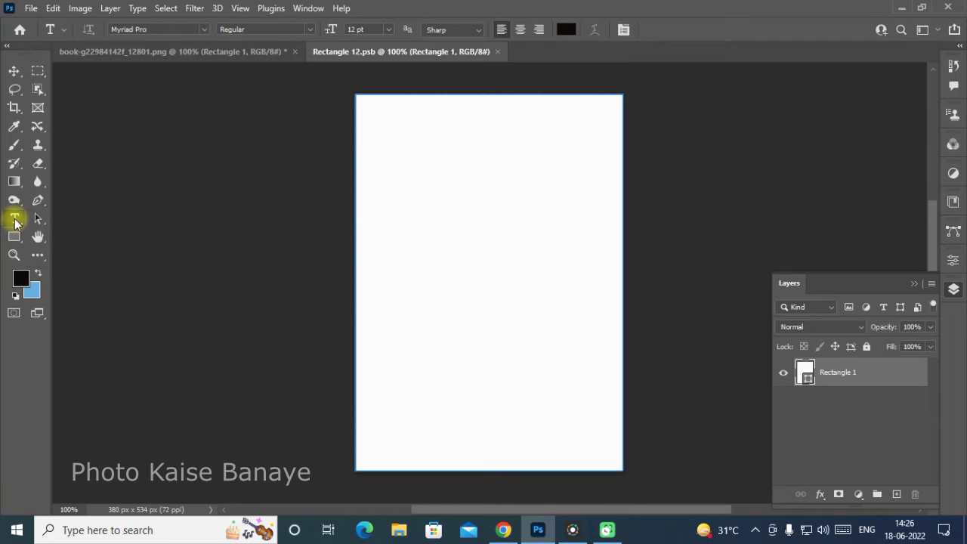
Step: Create a text layer on the page filled with Lorem Ipsum placeholder text
left_click(388, 136)
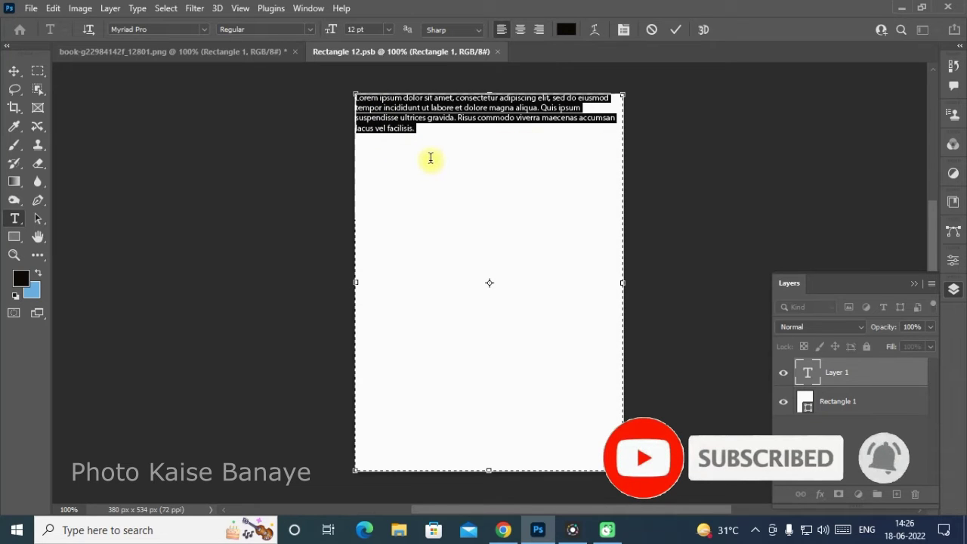
left_click(139, 9)
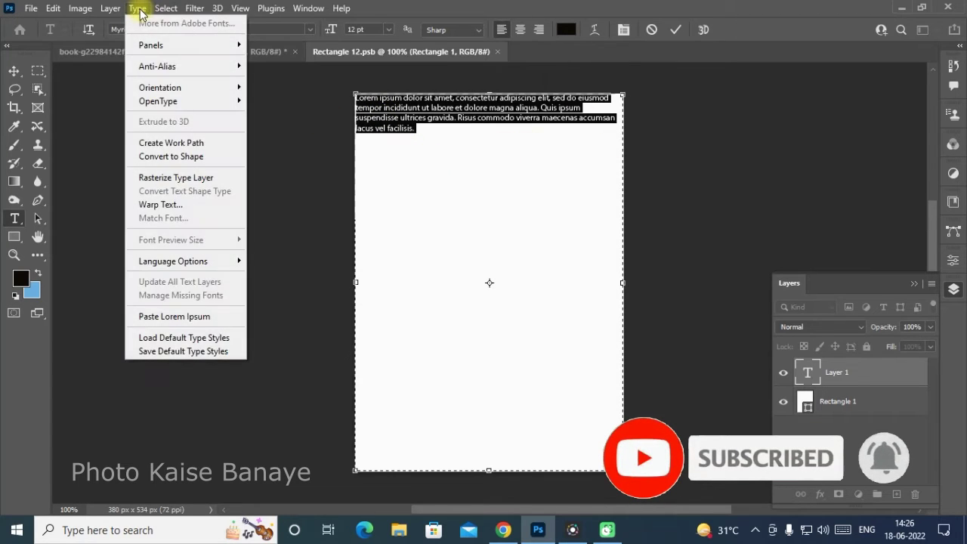
left_click(204, 316)
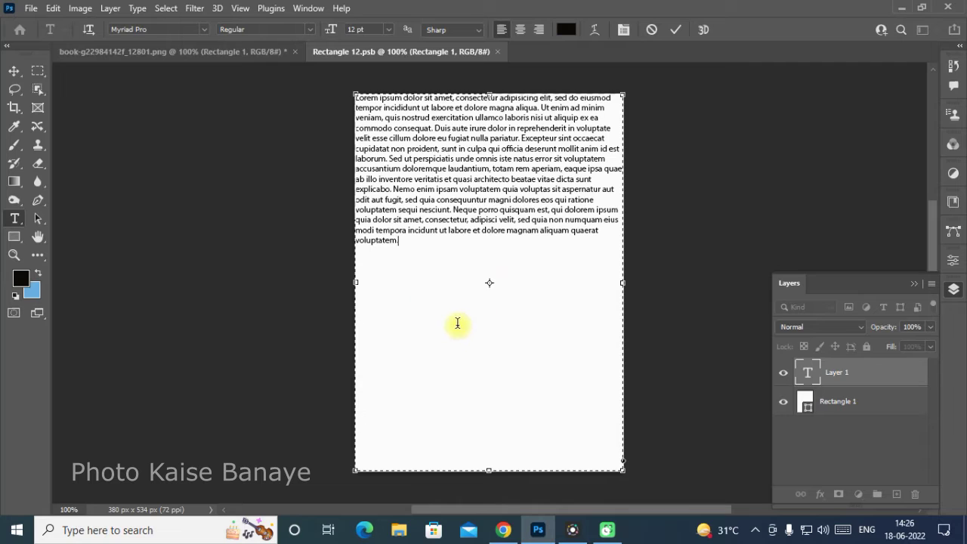
Step: Copy the Lorem ipsum paragraph and paste a second copy after it, ending with a period
key("ctrl+a")
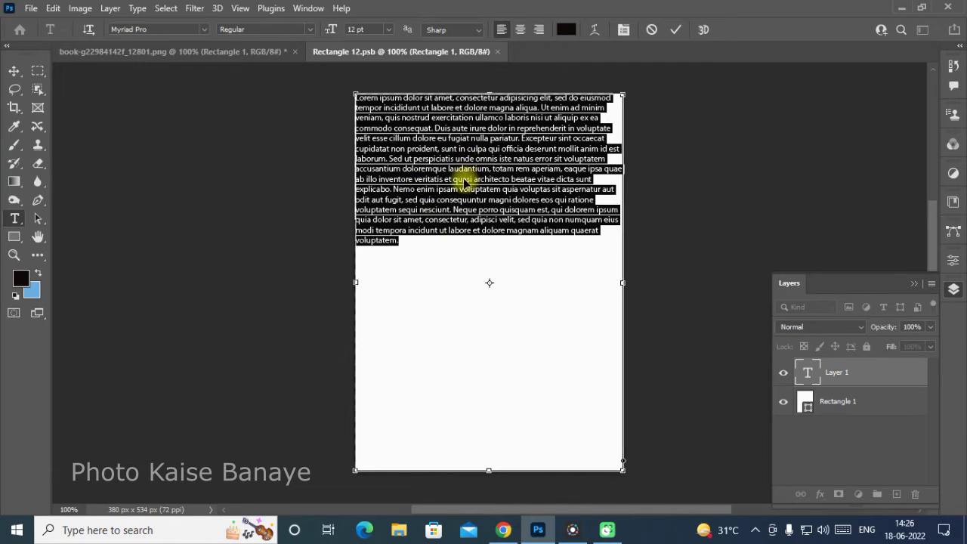
key("ctrl+c")
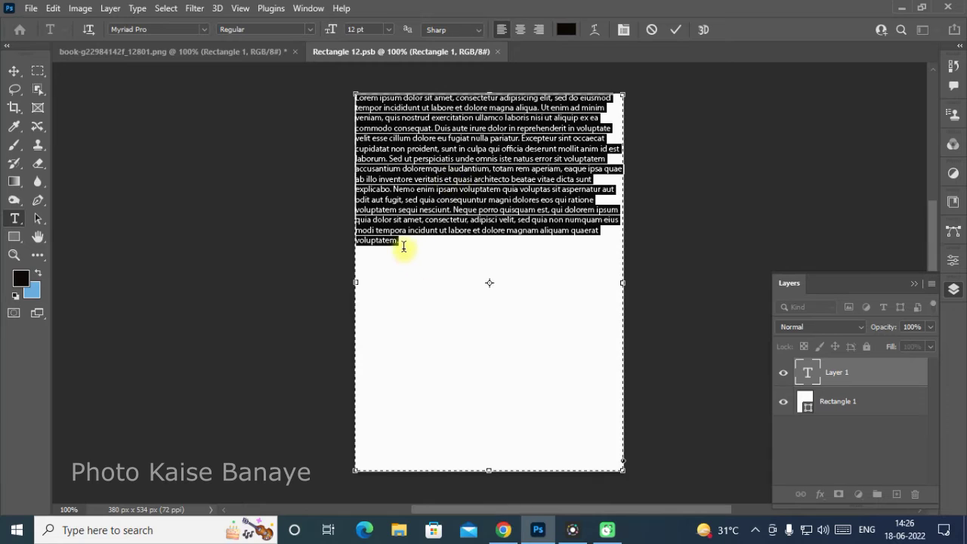
left_click(403, 246)
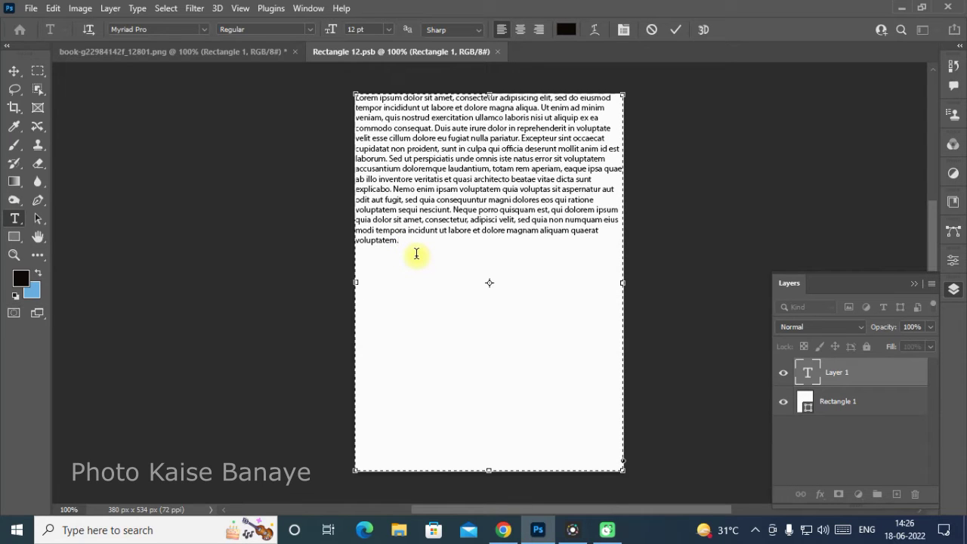
key("ctrl+v")
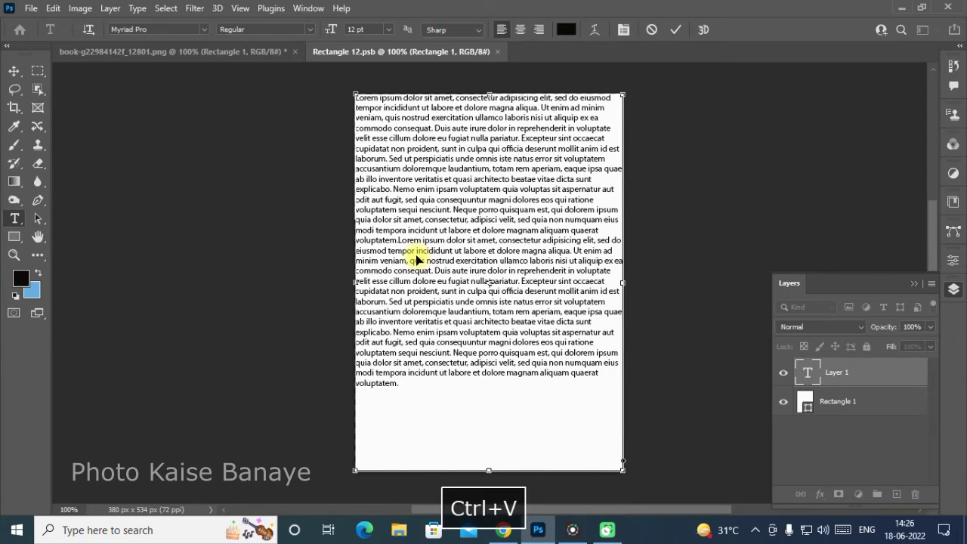
type(".")
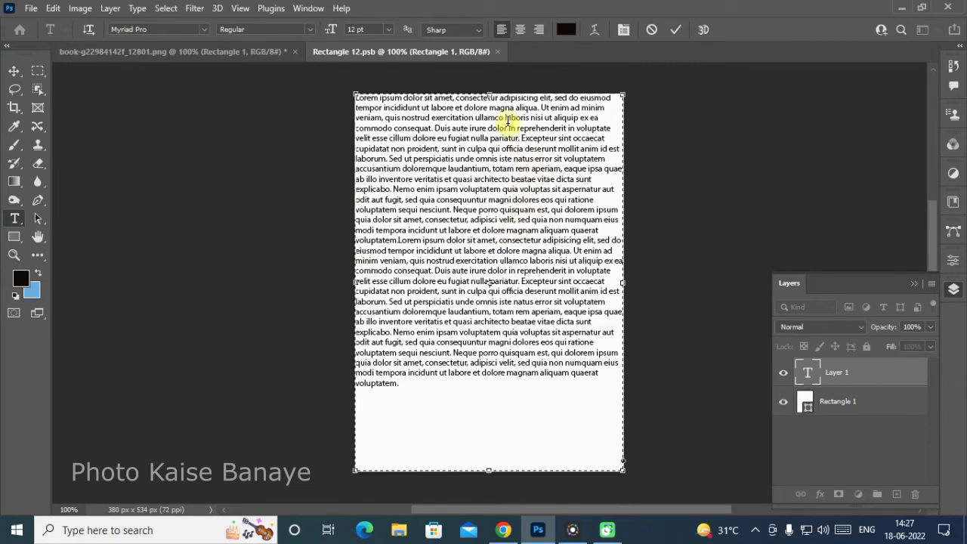
left_click_drag(490, 96, 490, 95)
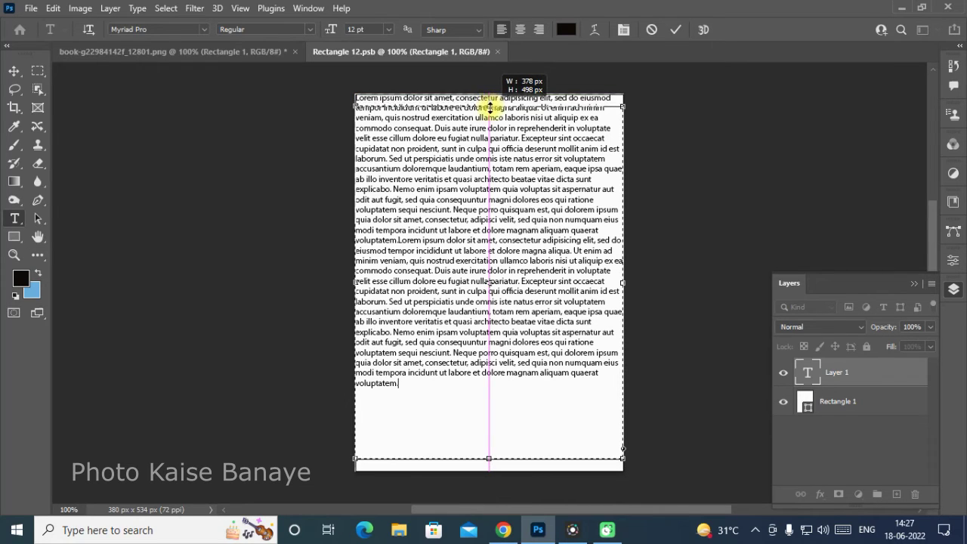
Step: Pull the text box's top, bottom and sides inward for margins and commit the text
left_click_drag(490, 97, 490, 108)
left_click_drag(355, 283, 352, 289)
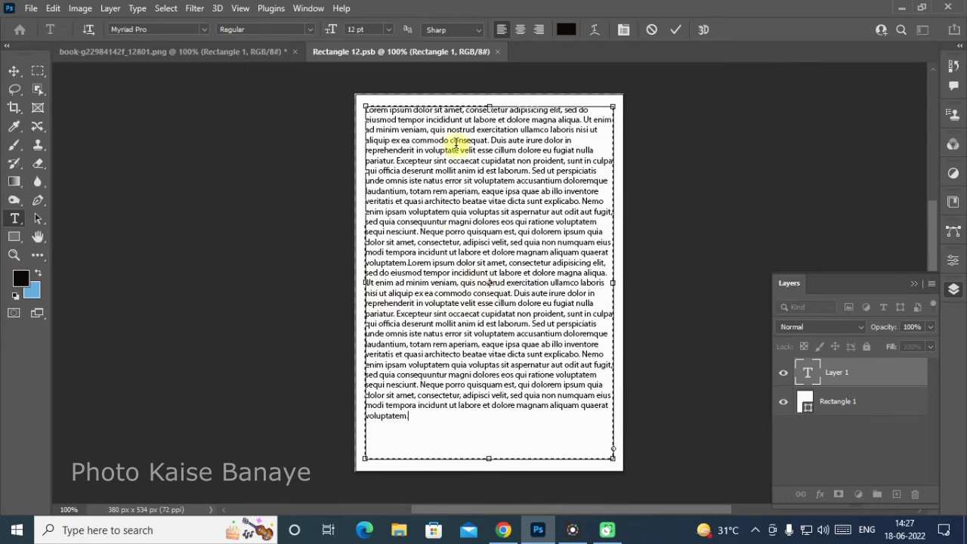
left_click(676, 28)
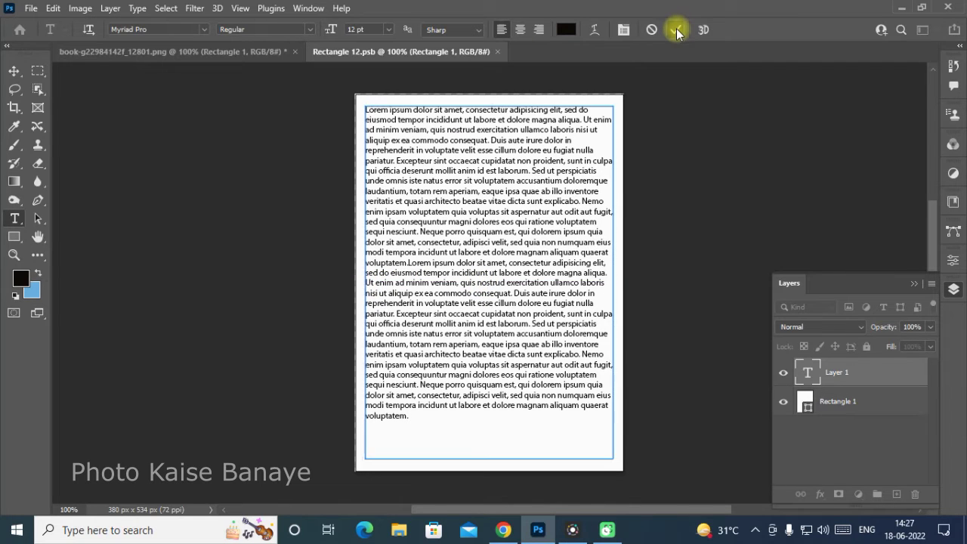
Step: Save Rectangle 12.psb so the warped text appears on the book's left page
left_click(32, 13)
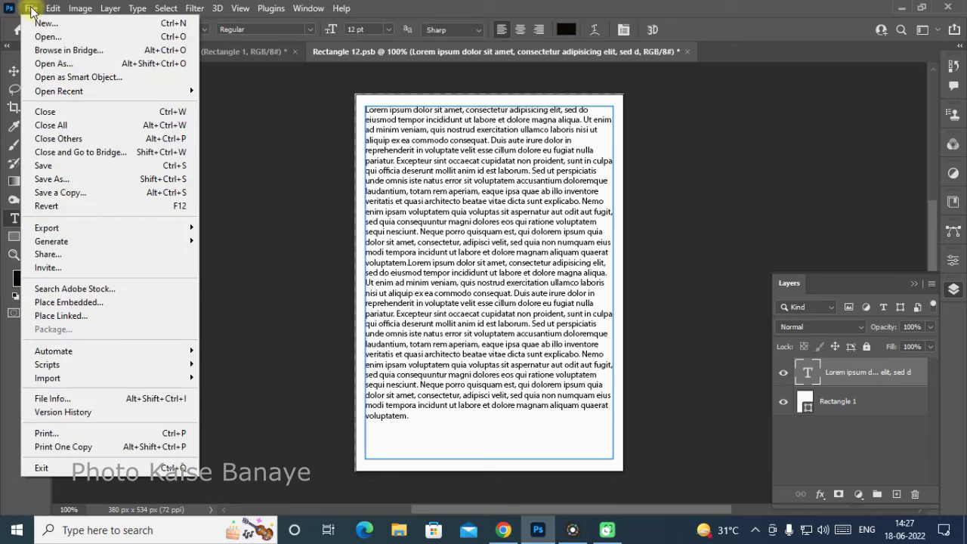
left_click(52, 166)
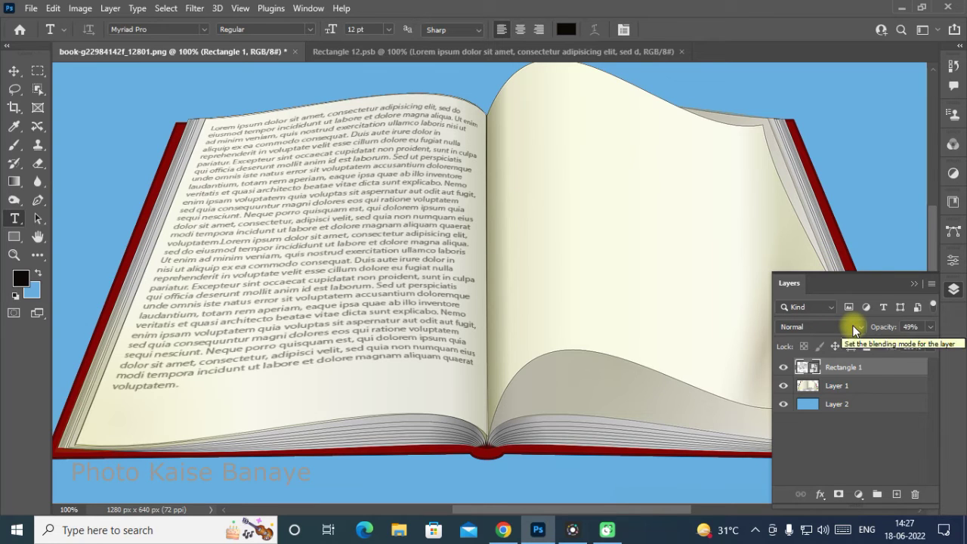
Step: Set Rectangle 1 to Multiply blending at 100% opacity, toggling its visibility to compare
left_click(853, 326)
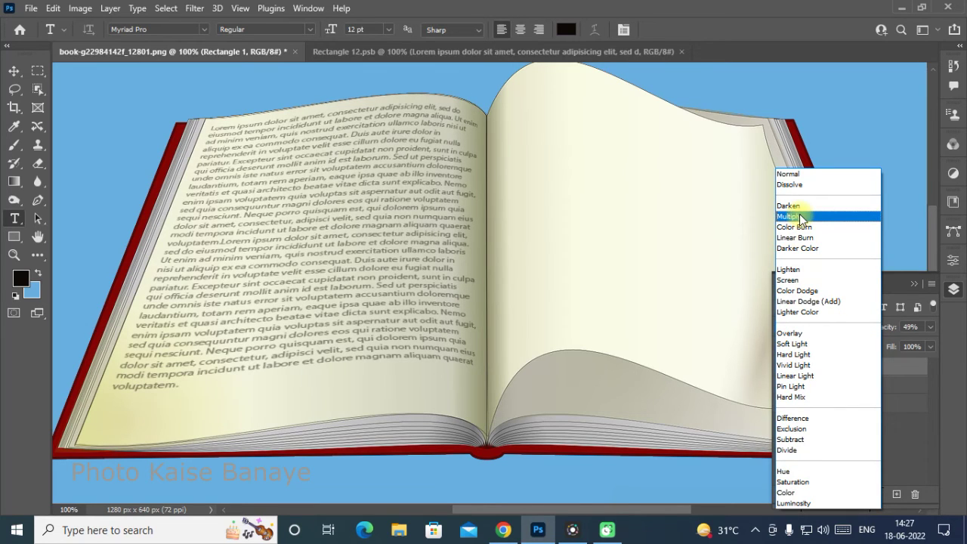
left_click(800, 215)
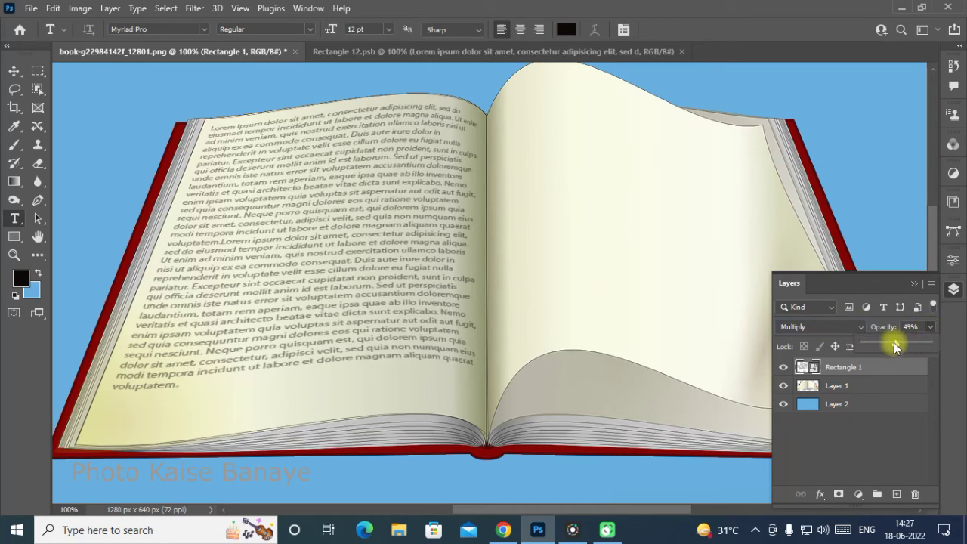
left_click_drag(894, 342, 951, 347)
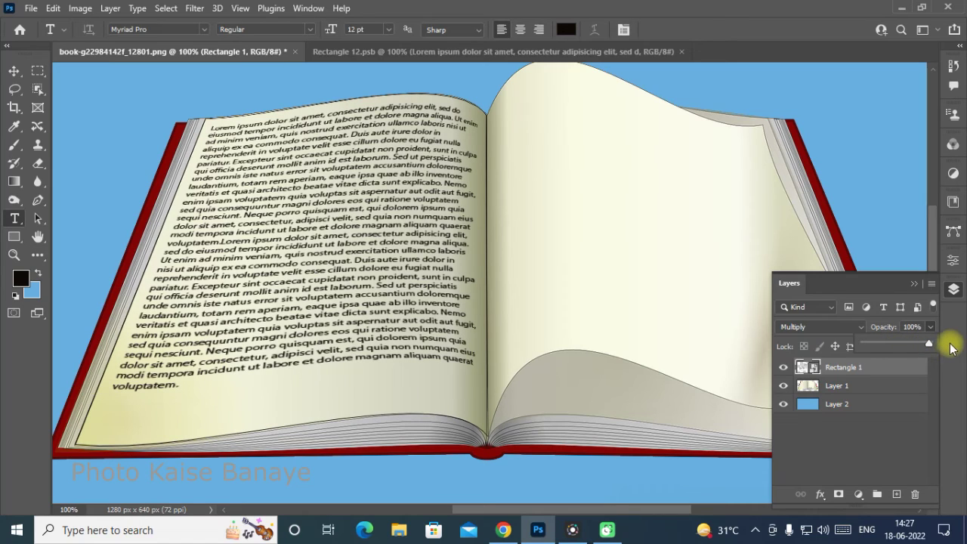
left_click(784, 369)
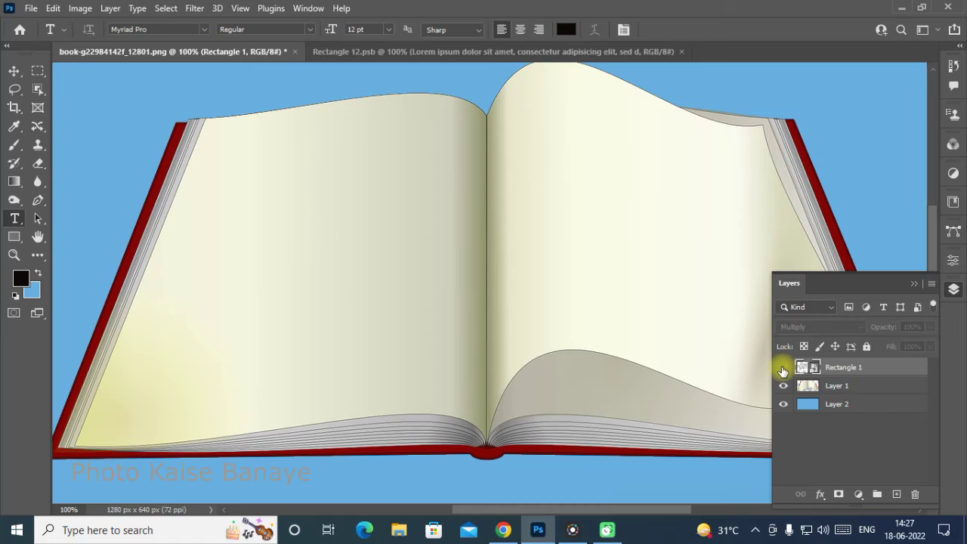
left_click(783, 369)
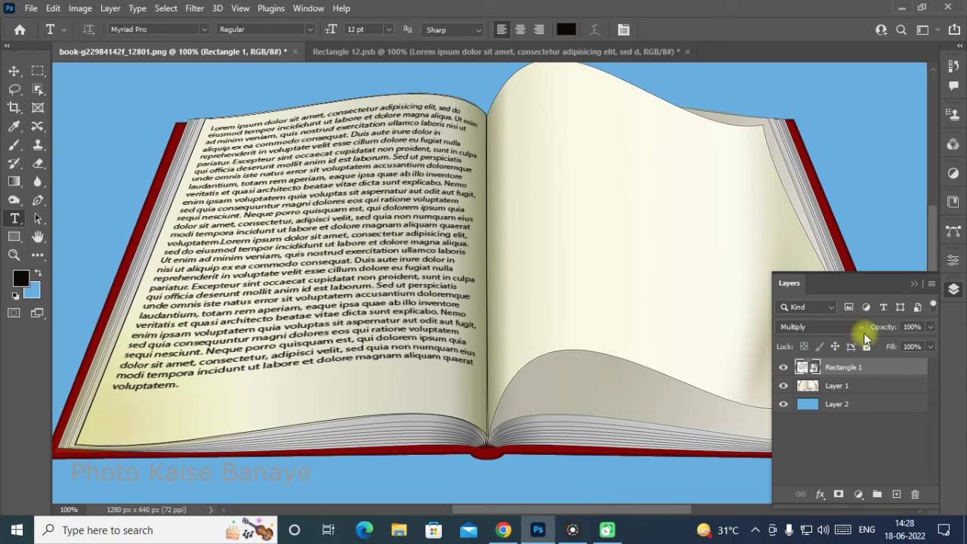
Step: Reopen the smart object and recolour all the Lorem ipsum text to blue #1f09f9
double_click(804, 368)
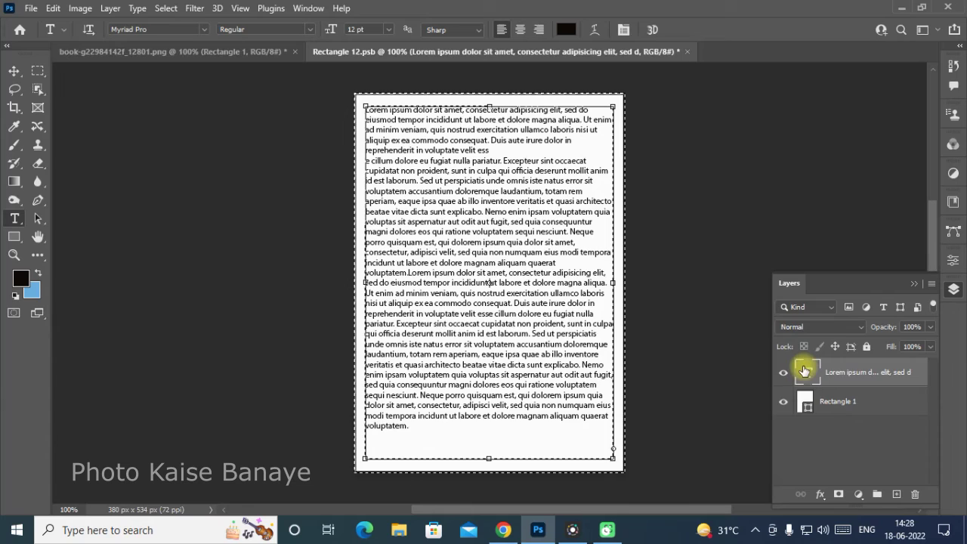
double_click(431, 140)
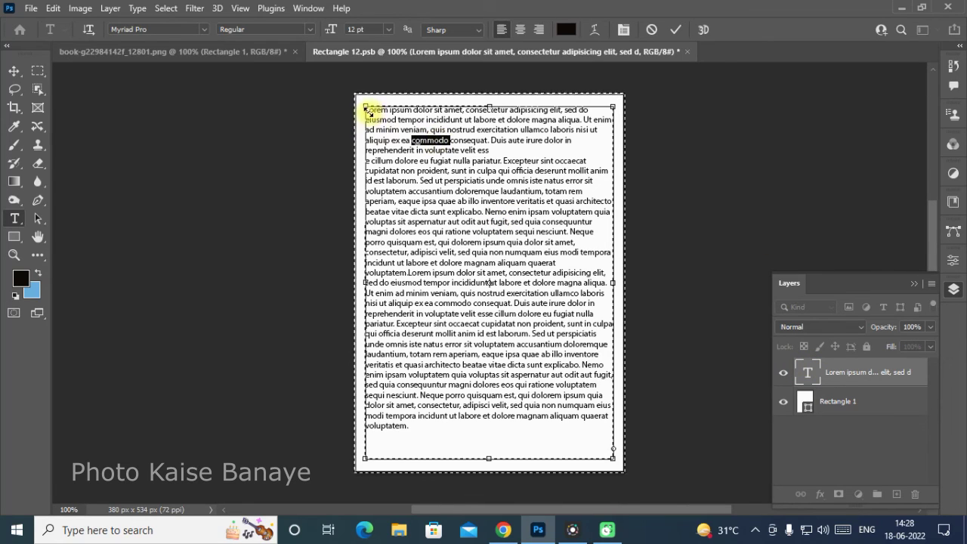
key("ctrl+d")
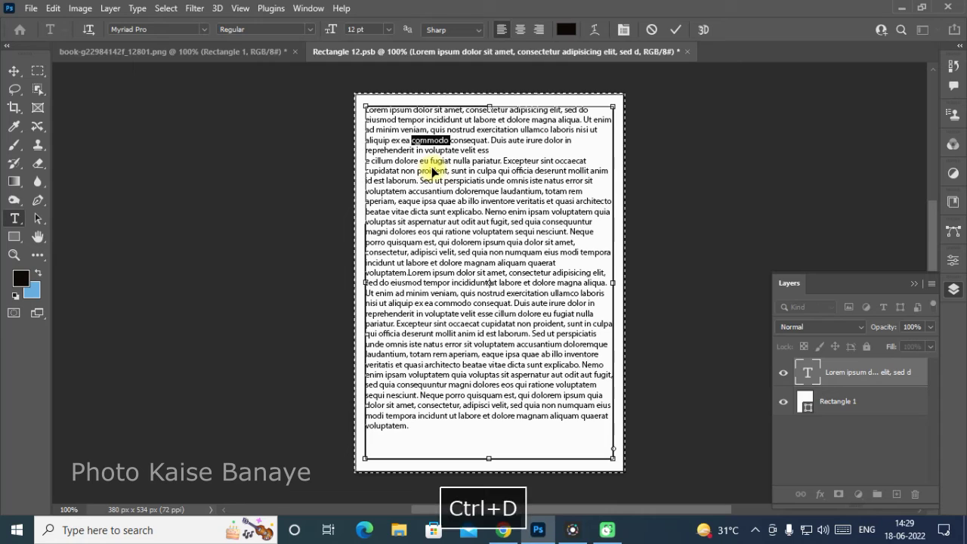
key("ctrl+a")
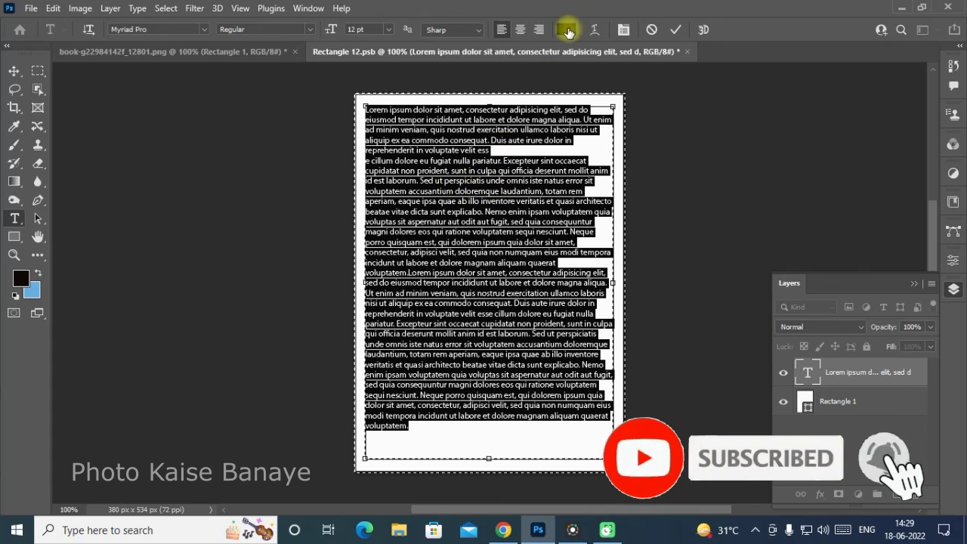
left_click(569, 31)
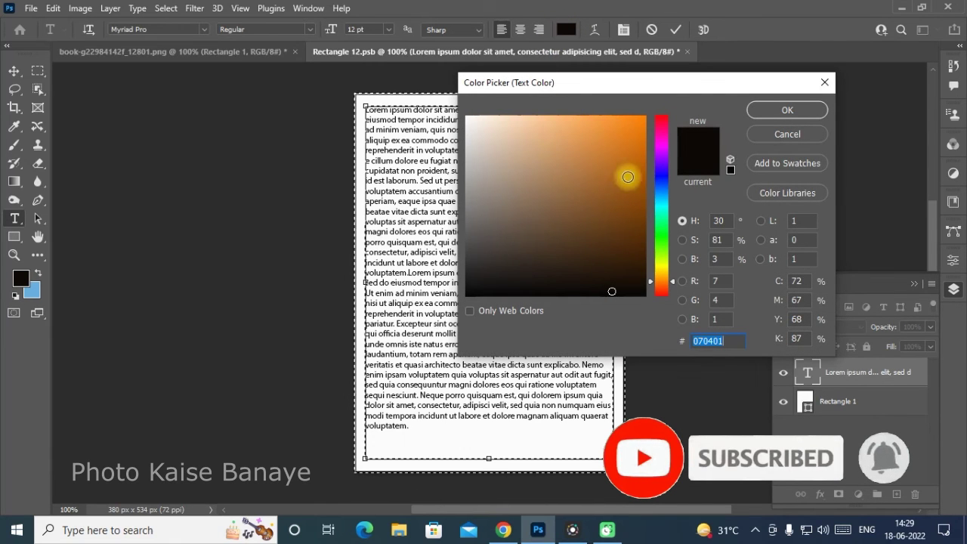
left_click(660, 173)
left_click(640, 120)
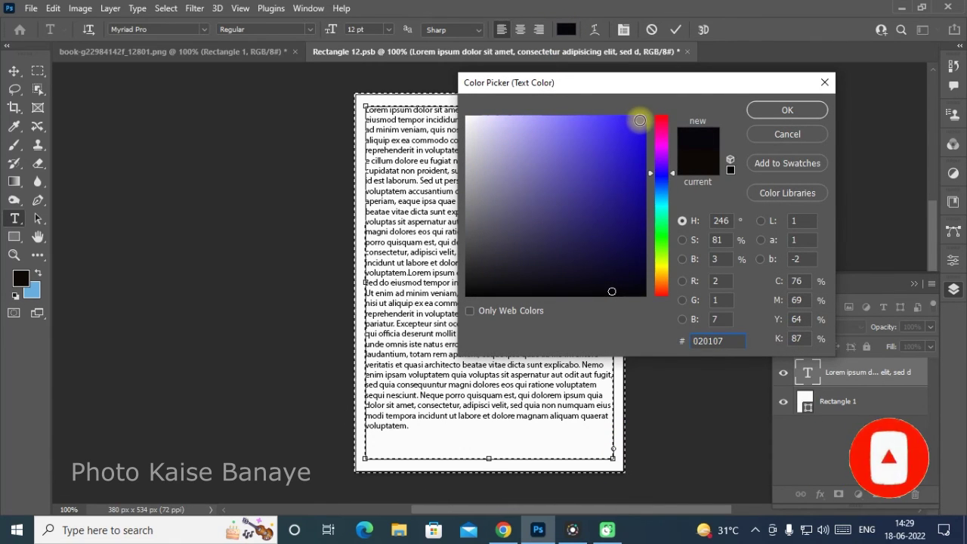
left_click(774, 113)
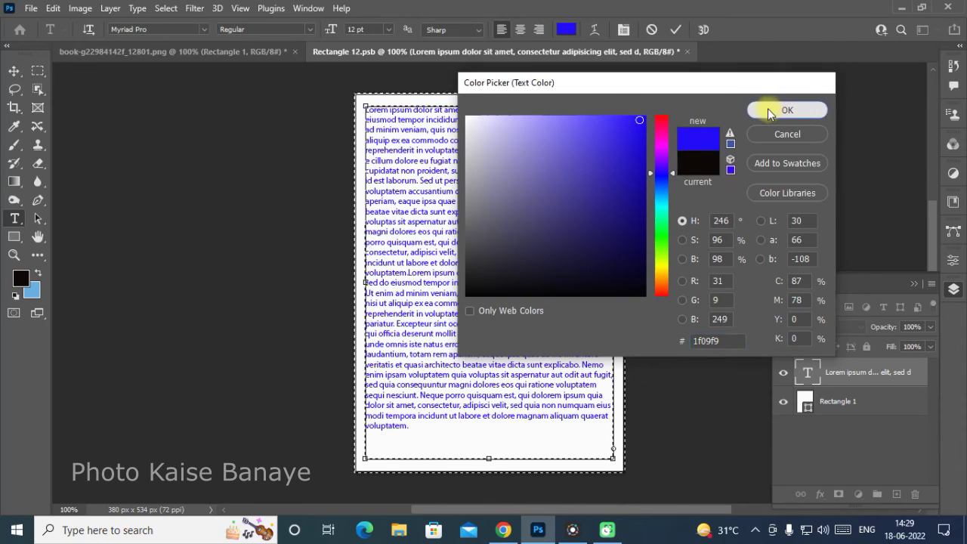
left_click(673, 205)
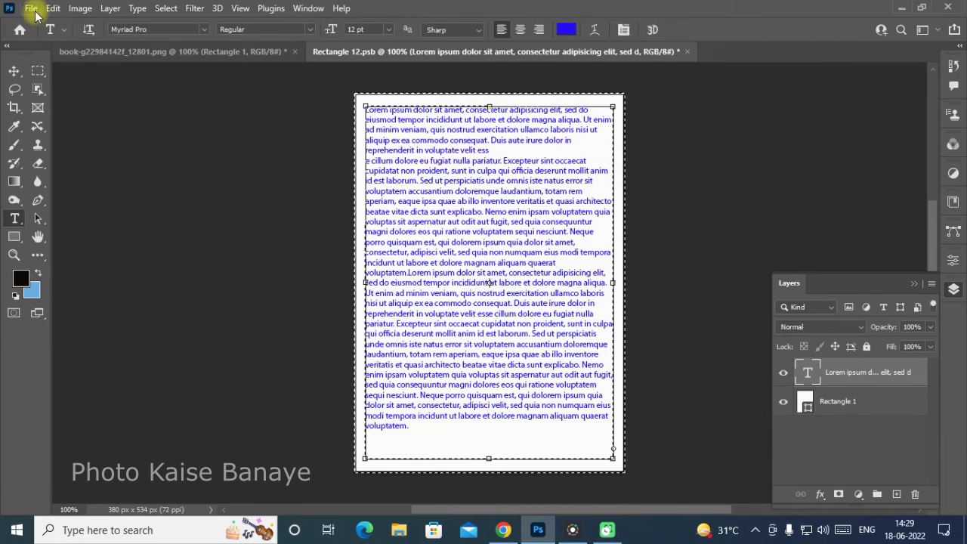
Step: Save Rectangle 12.psb and return to the book PNG document
left_click(31, 8)
left_click(56, 167)
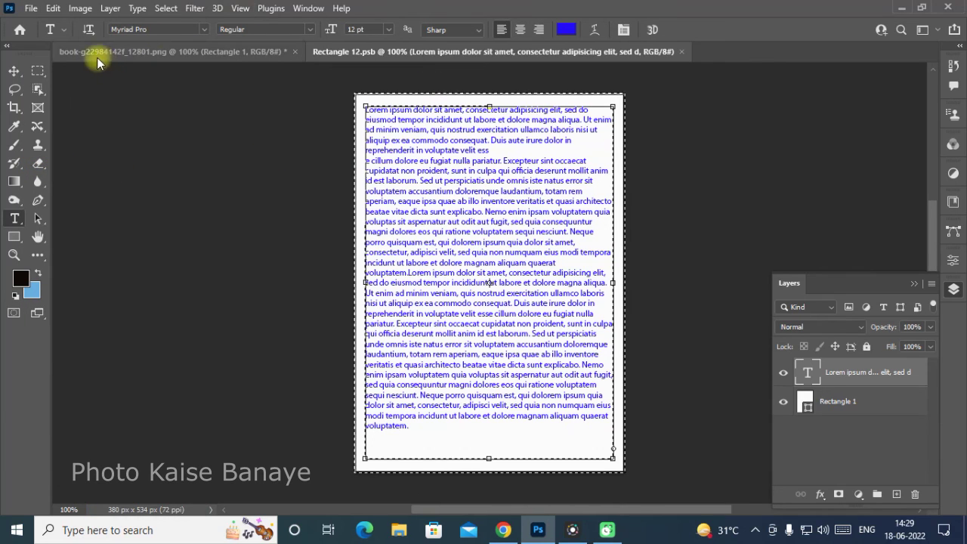
left_click(141, 51)
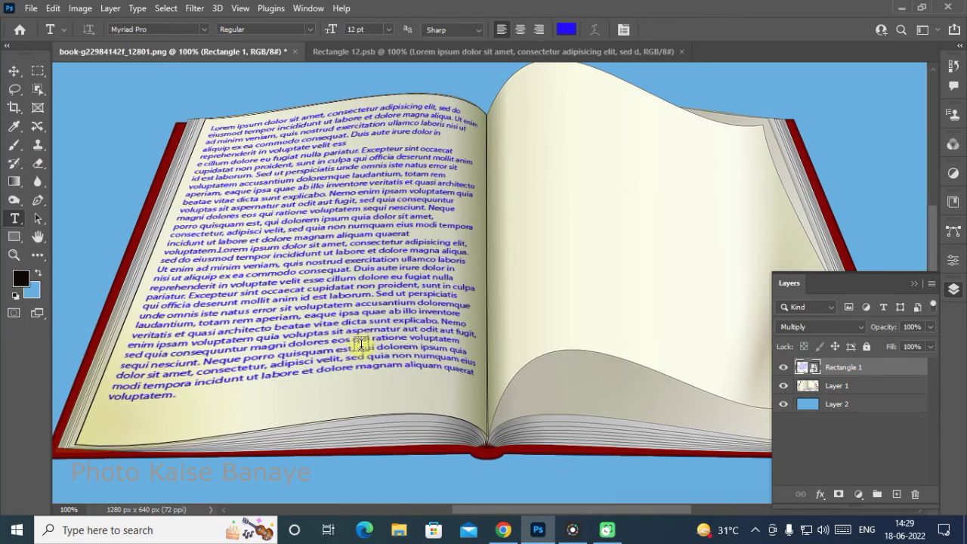